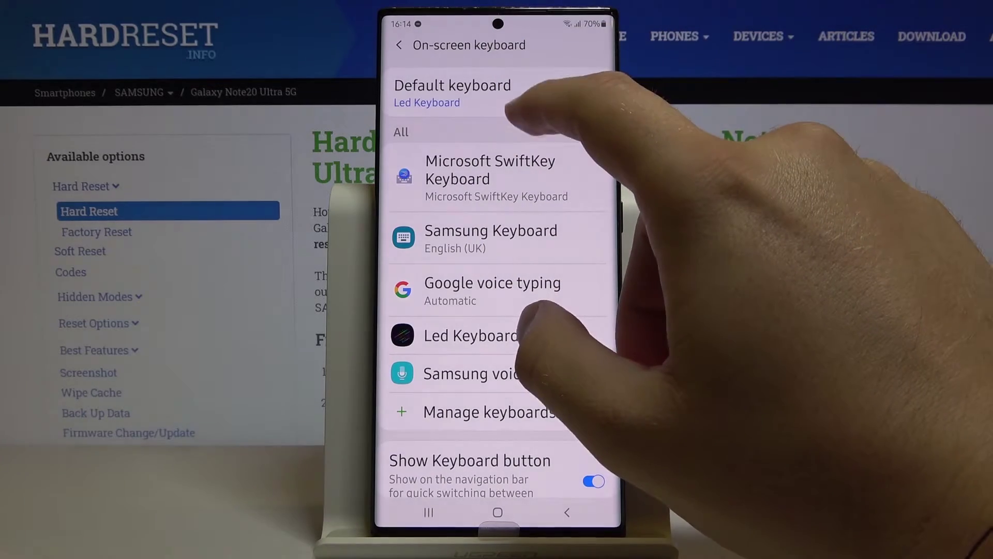
Step: Pick Microsoft SwiftKey as the Default keyboard, then go to SwiftKey Keyboard's Themes
click(505, 92)
click(489, 371)
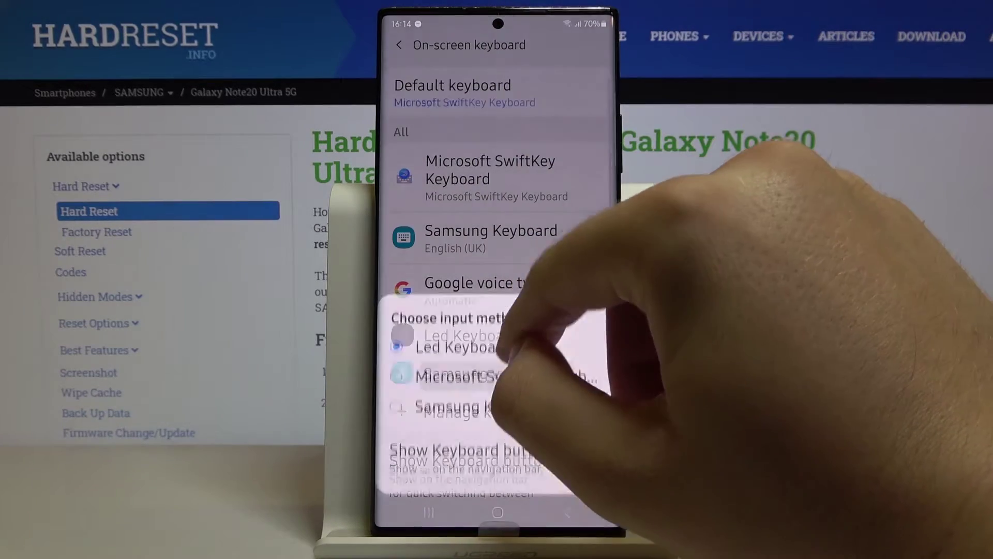
click(489, 171)
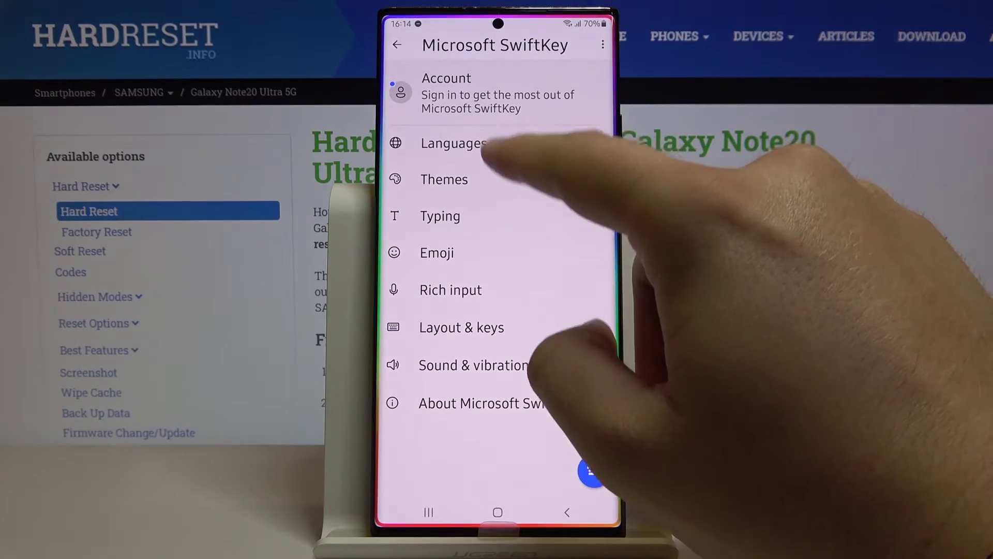
click(465, 179)
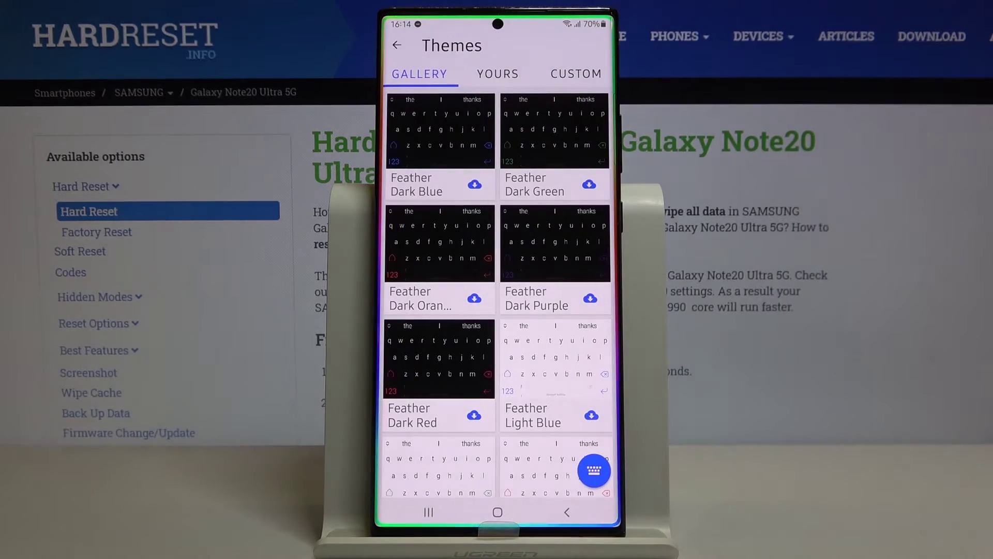
scroll(544, 388, down, 5)
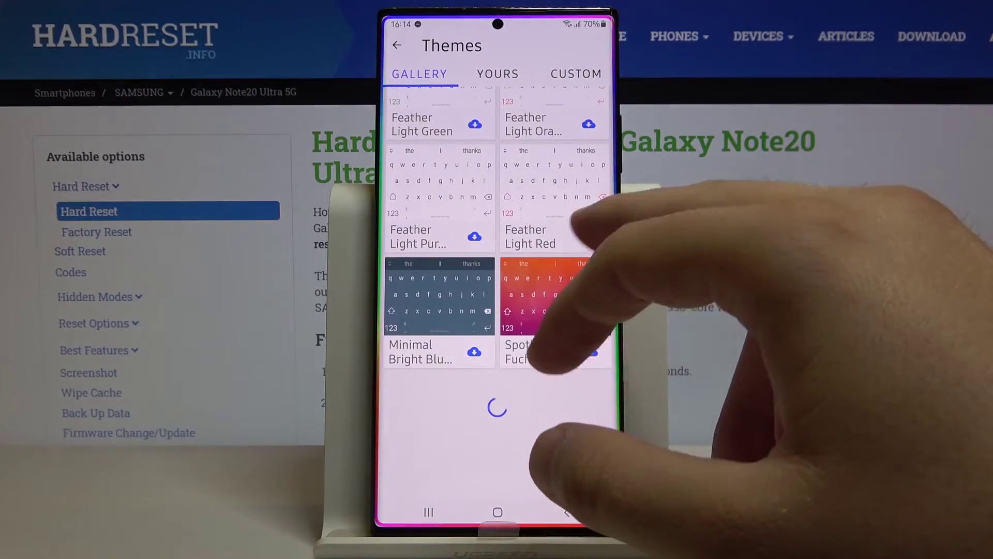
scroll(497, 296, up, 5)
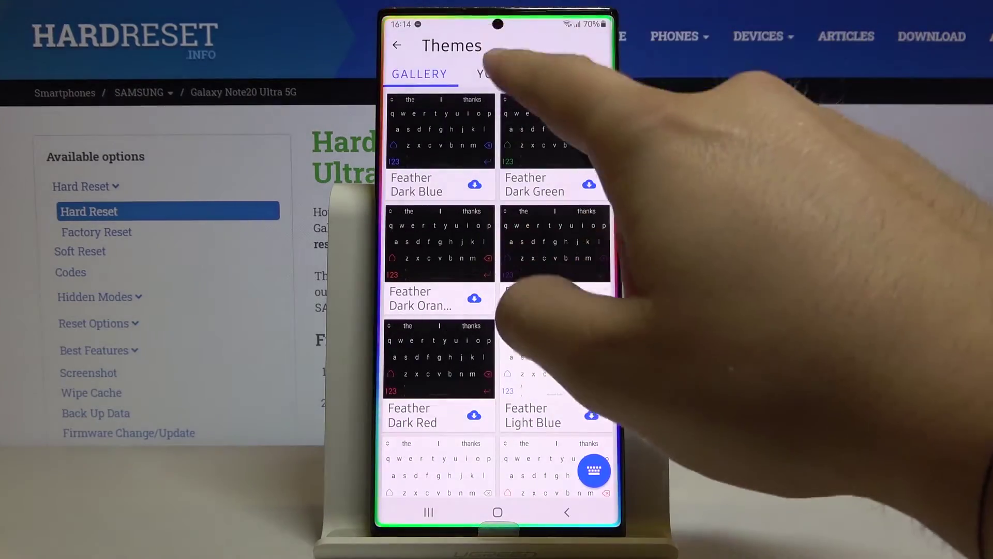
Step: Look over the CUSTOM themes tab, then return to YOURS with Samsung Adaptive active
click(498, 74)
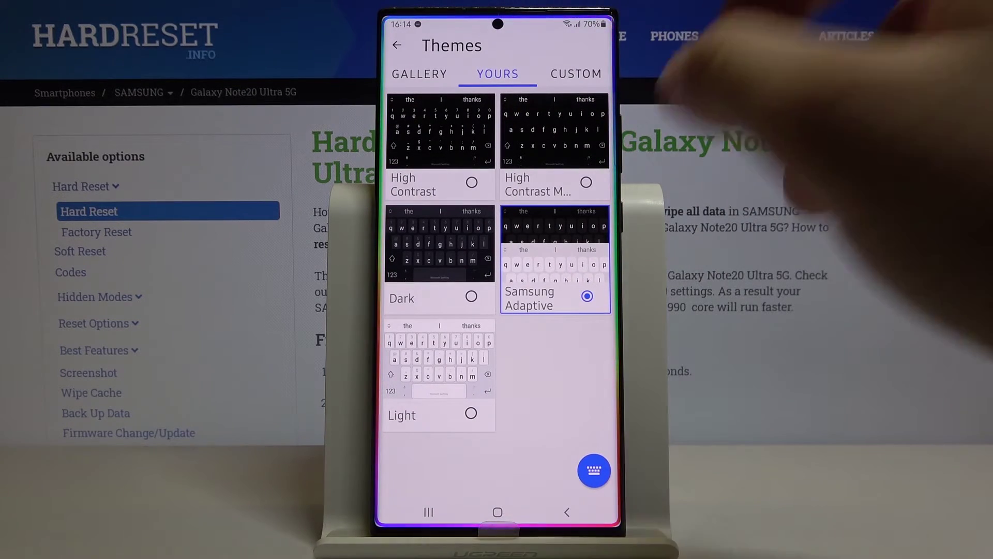
click(576, 73)
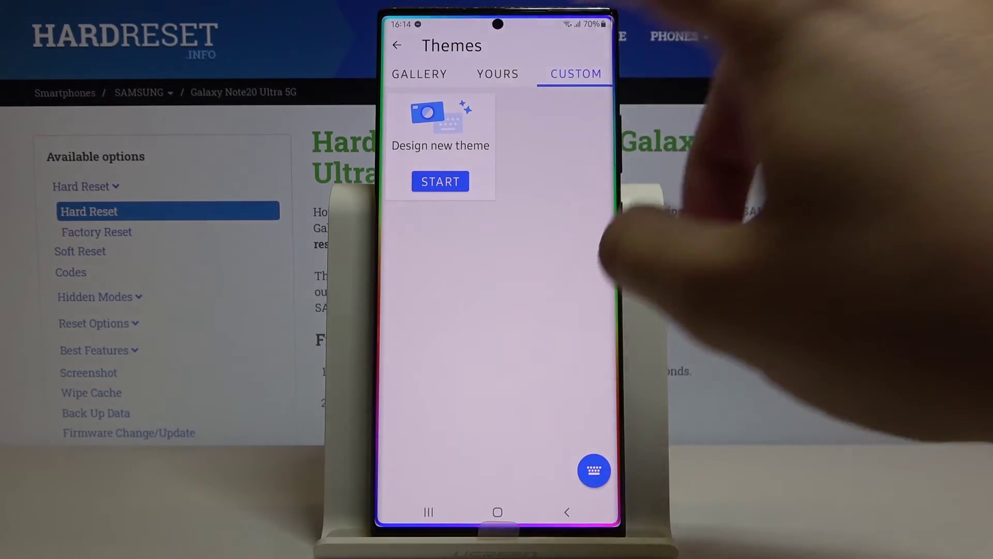
click(497, 73)
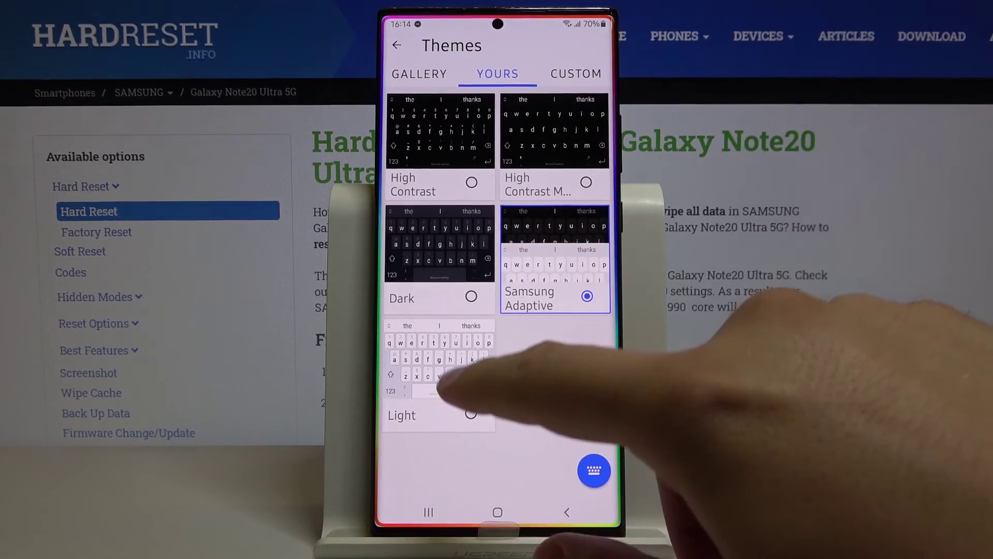
Step: Apply the Light keyboard theme and preview the keyboard in it
click(470, 413)
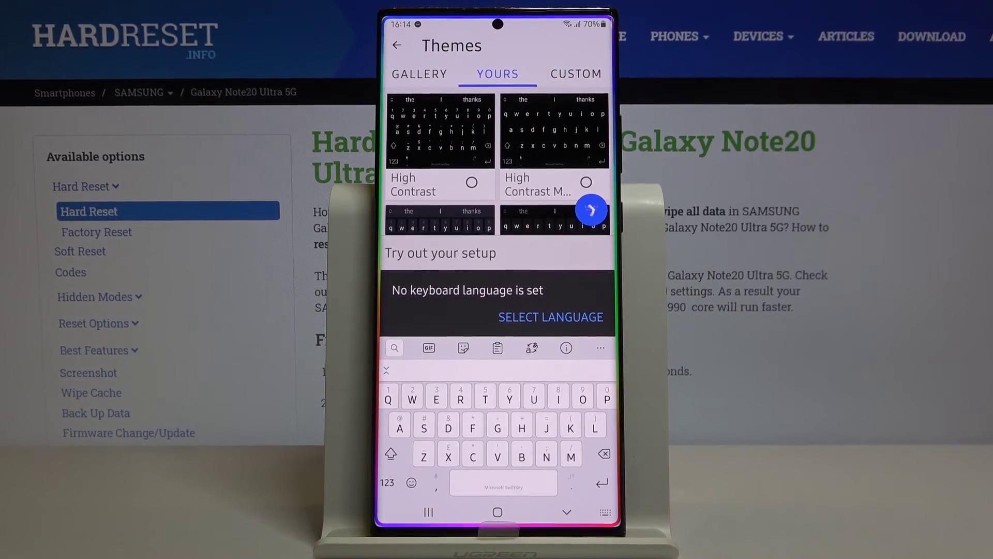
click(591, 210)
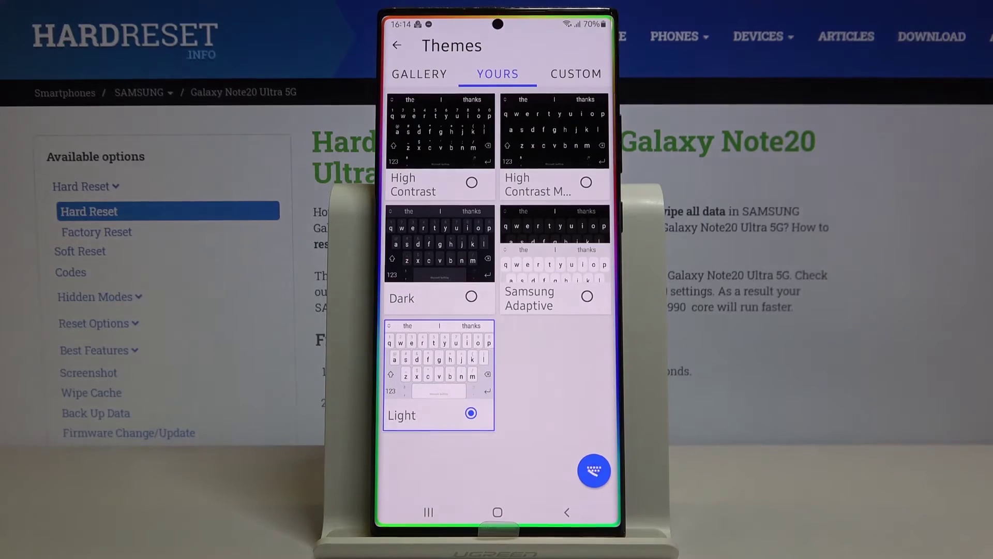
click(593, 470)
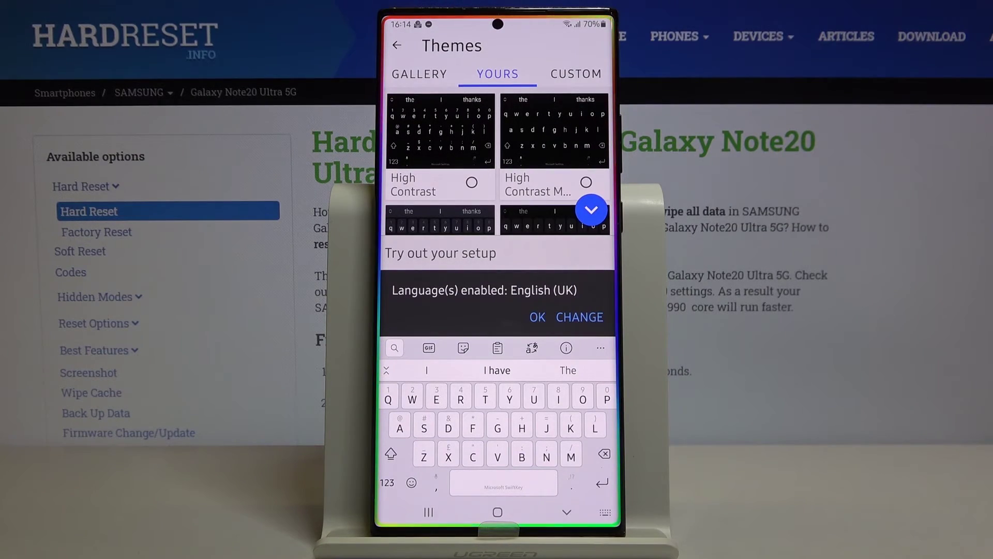
Step: Back out of the SwiftKey and keyboard settings to the home screen
click(566, 512)
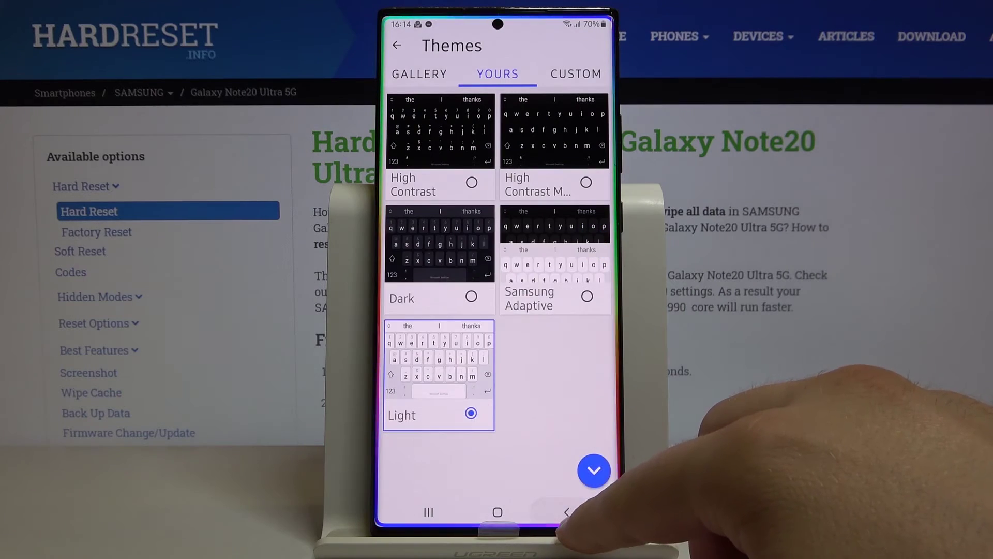
click(567, 512)
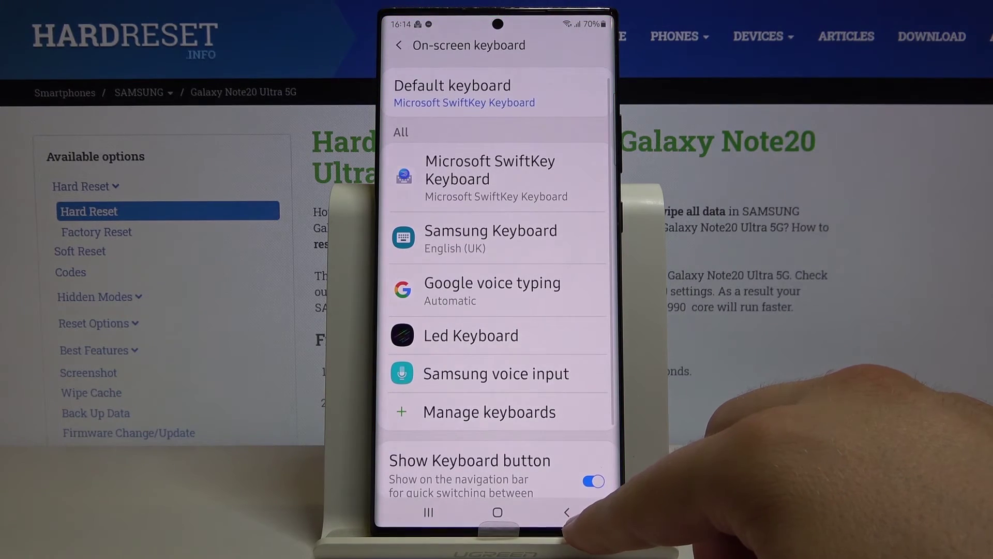
click(567, 512)
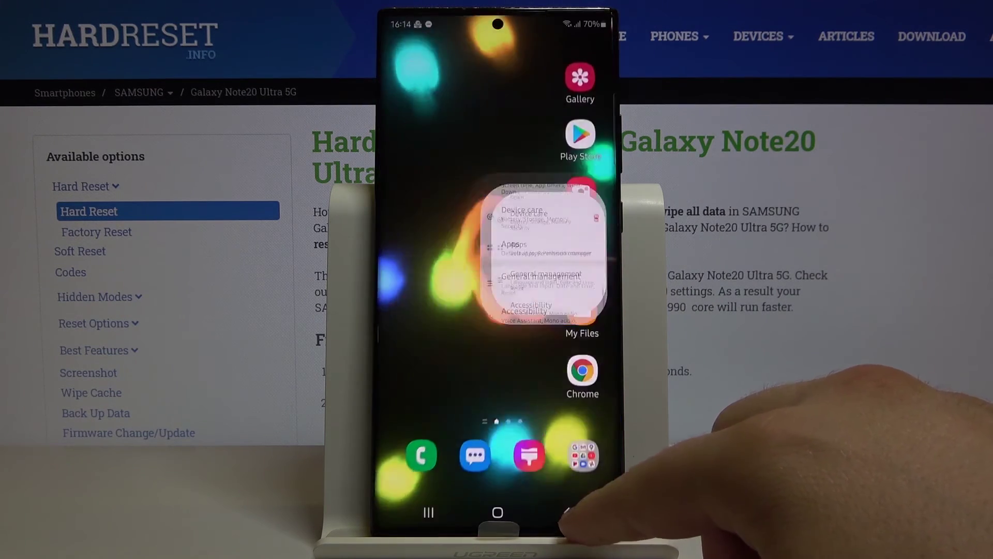